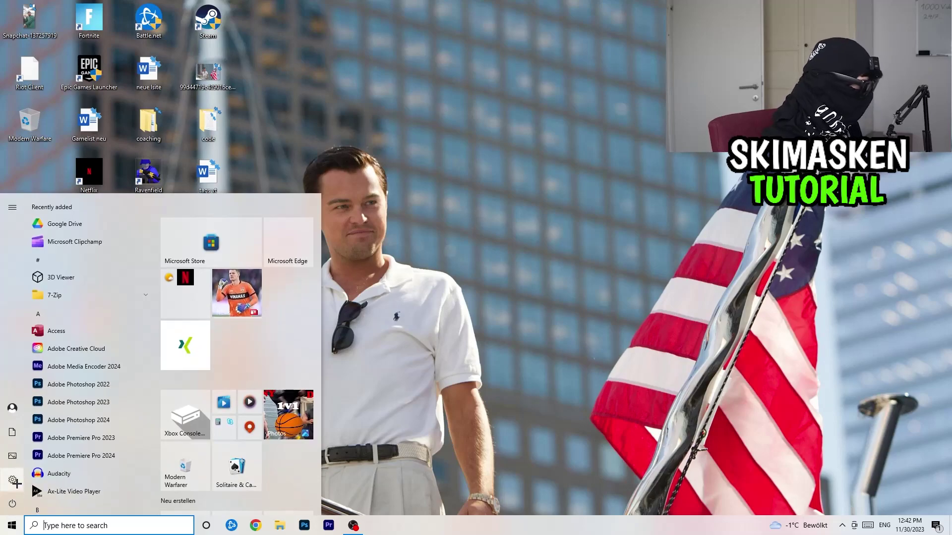
Open the Windows gaming settings and review the Game Bar, Captures and Game Mode pages.
{"action": "left_click", "coordinate": [13, 479]}
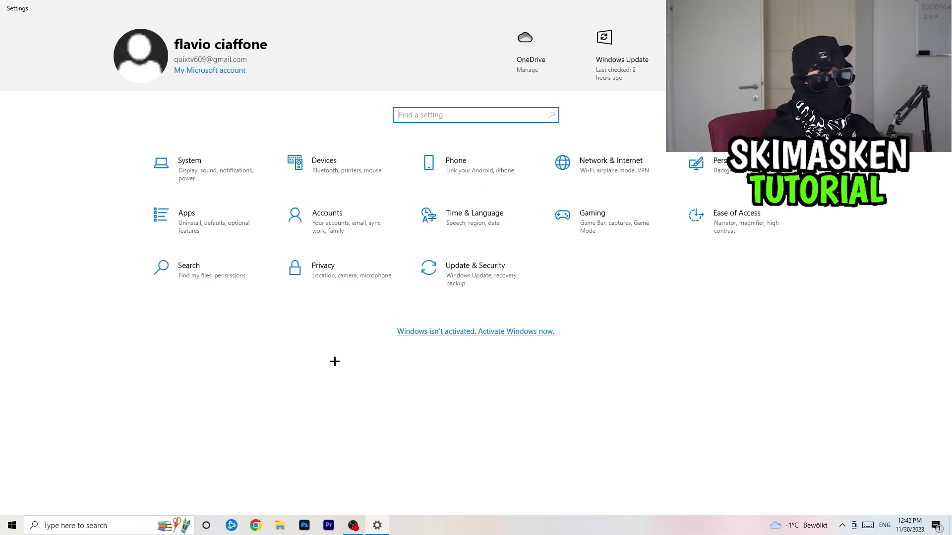
{"action": "left_click", "coordinate": [633, 212]}
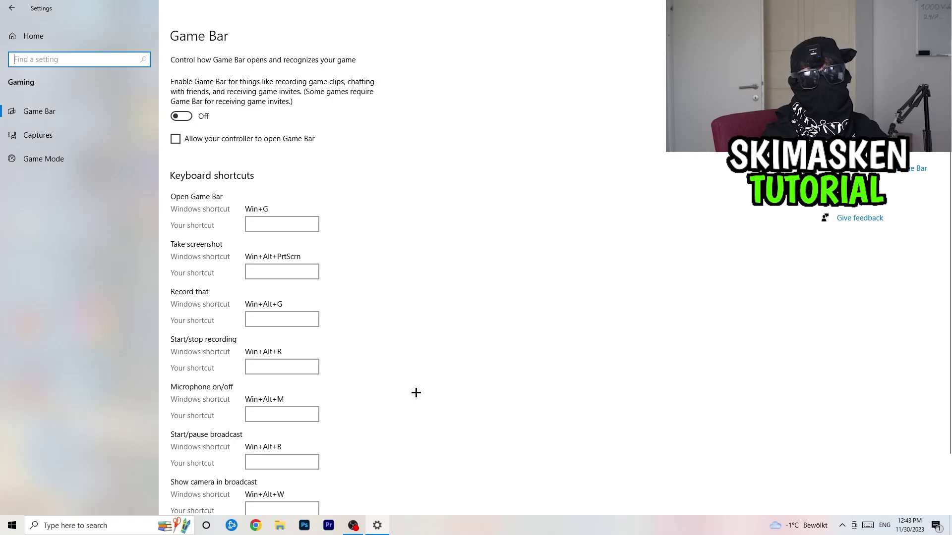
{"action": "left_click", "coordinate": [64, 132]}
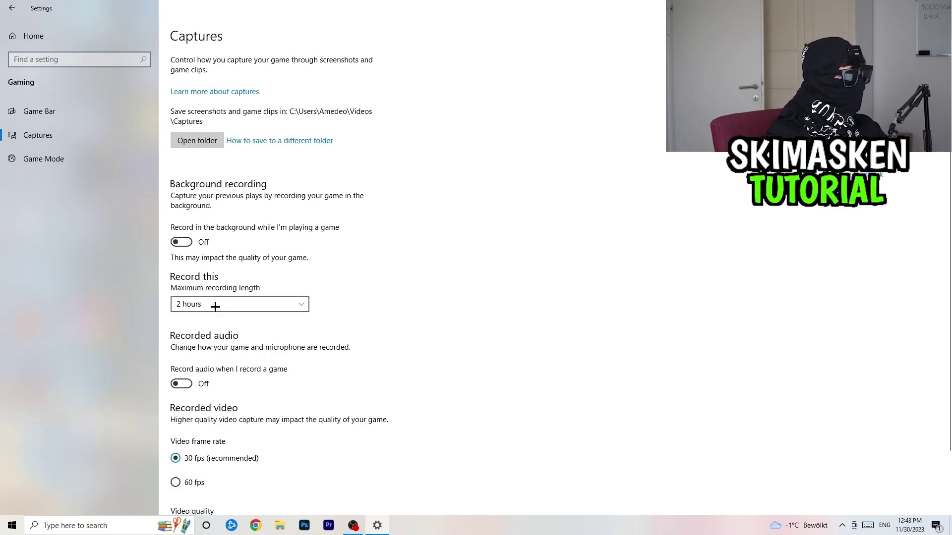
{"action": "scroll", "coordinate": [242, 181], "scroll_direction": "down", "scroll_amount": 2}
{"action": "scroll", "coordinate": [240, 184], "scroll_direction": "up", "scroll_amount": 2}
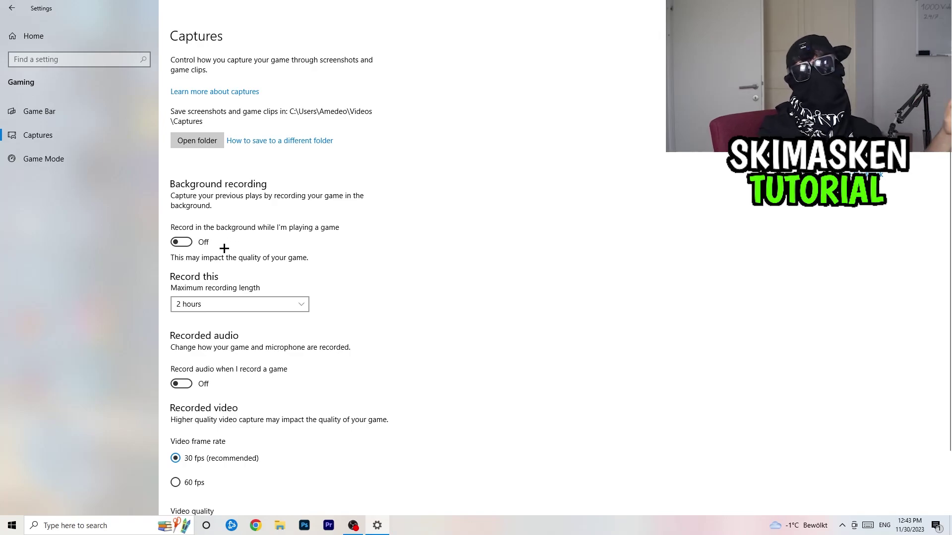
{"action": "scroll", "coordinate": [225, 253], "scroll_direction": "down", "scroll_amount": 2}
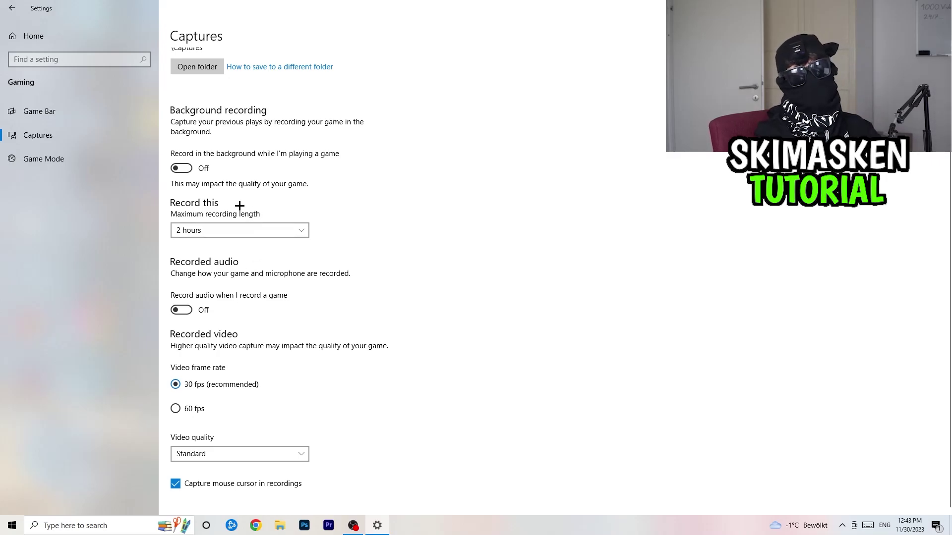
{"action": "left_click", "coordinate": [100, 163]}
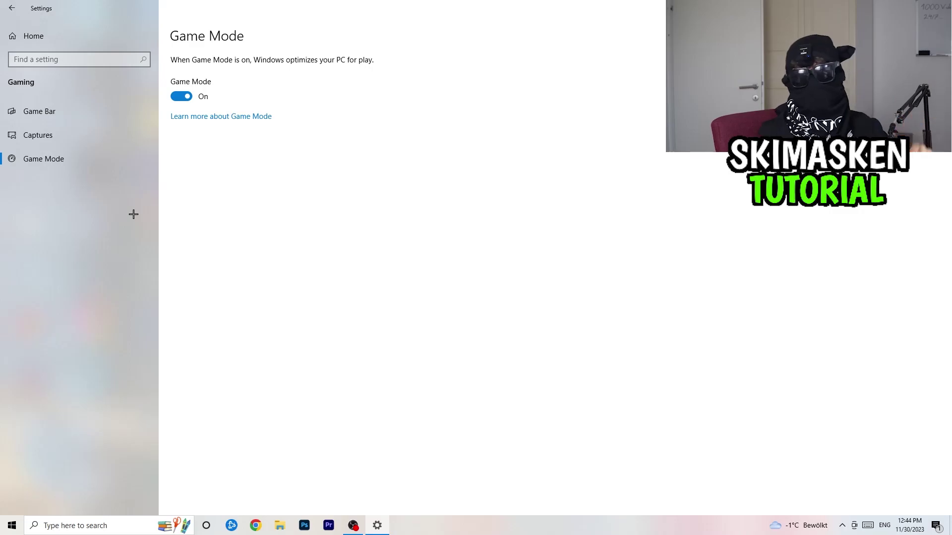
Open the system display settings and check the scaling options under Scale and layout.
{"action": "left_click", "coordinate": [12, 8]}
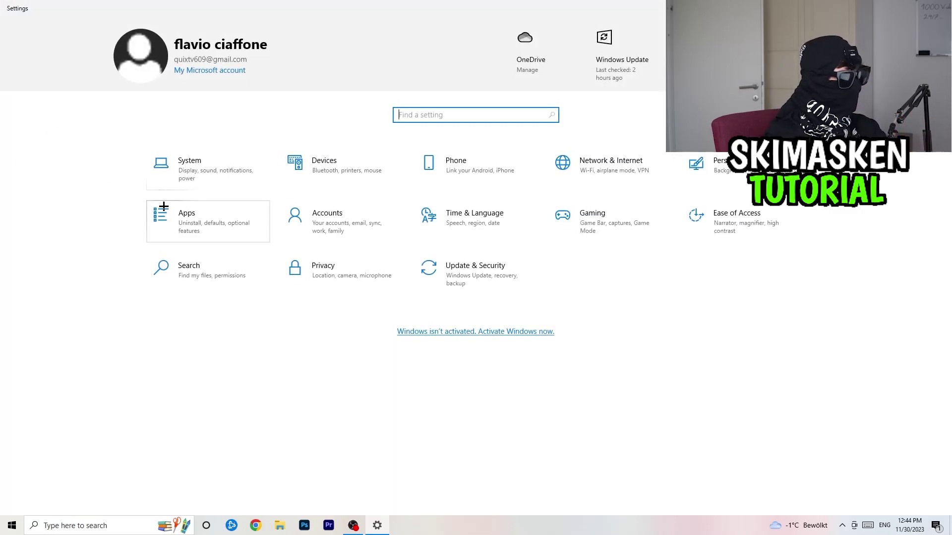
{"action": "left_click", "coordinate": [223, 169]}
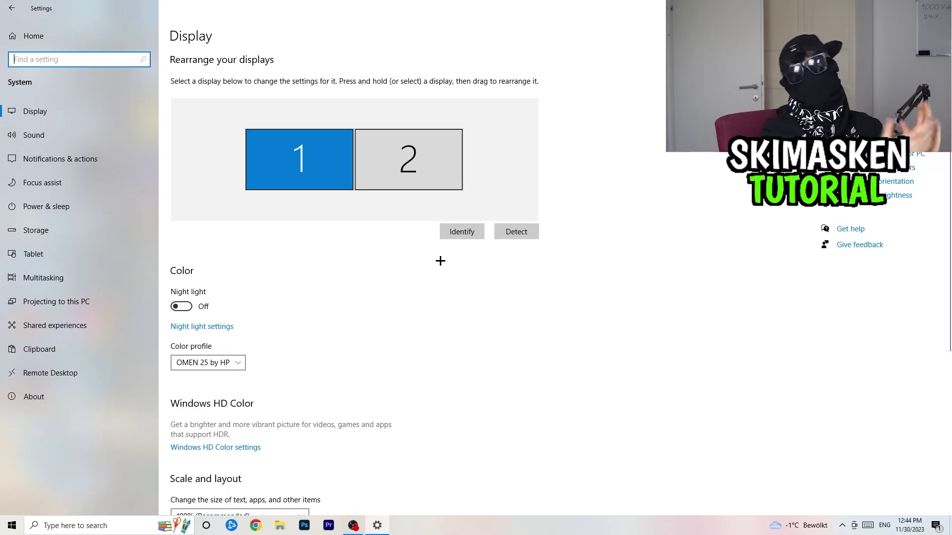
{"action": "scroll", "coordinate": [273, 185], "scroll_direction": "down", "scroll_amount": 5}
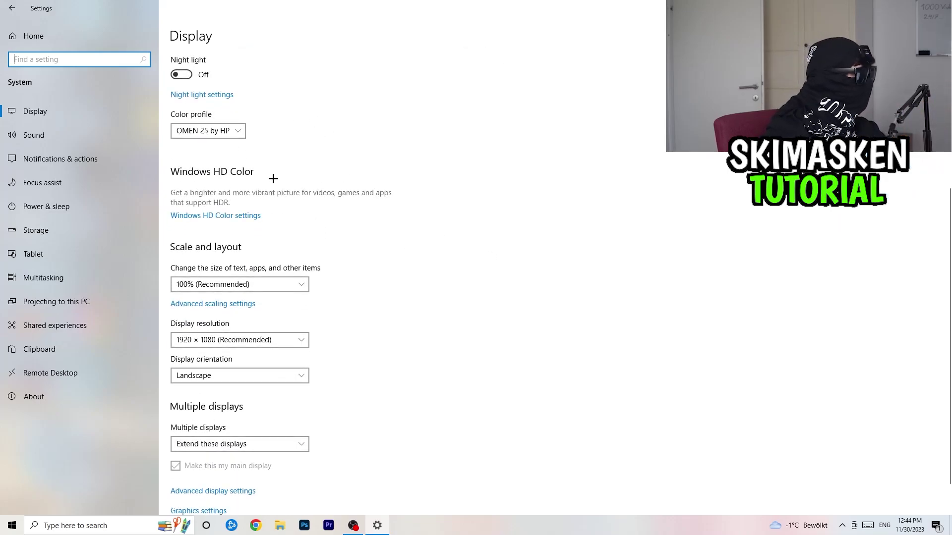
{"action": "scroll", "coordinate": [331, 172], "scroll_direction": "down", "scroll_amount": 1}
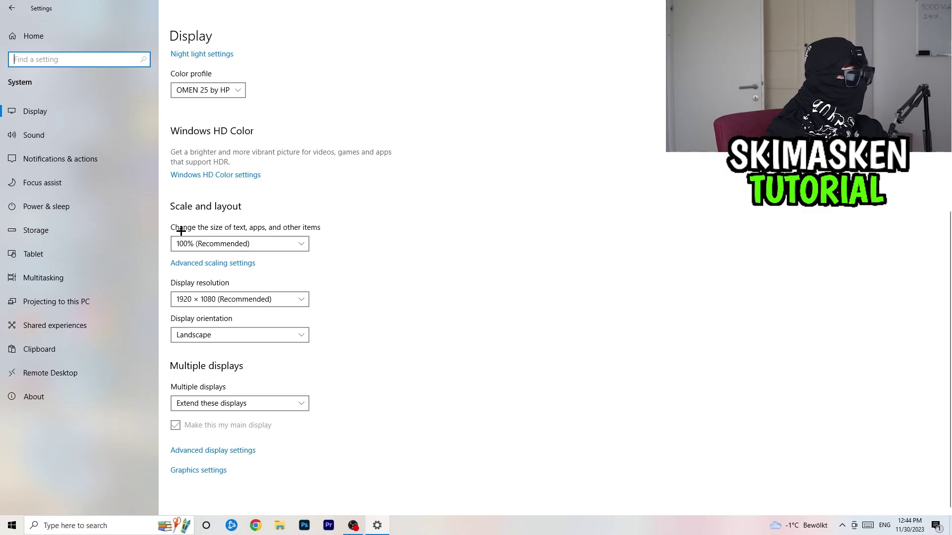
{"action": "left_click", "coordinate": [240, 244]}
{"action": "left_click", "coordinate": [548, 305]}
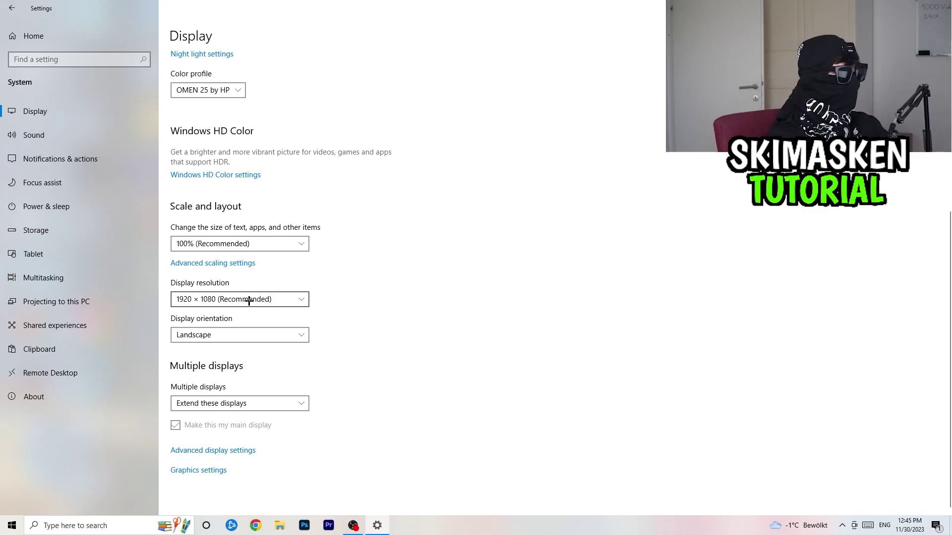
Open the power plan options from Power & sleep, collapse and re-expand the additional plans, and close Power Options.
{"action": "left_click", "coordinate": [37, 207]}
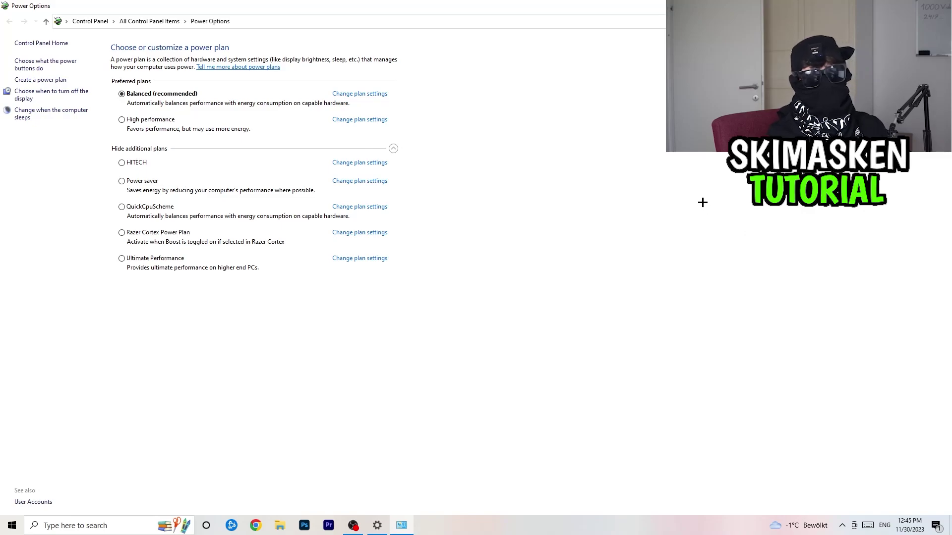
{"action": "left_click", "coordinate": [393, 149]}
{"action": "left_click", "coordinate": [393, 149]}
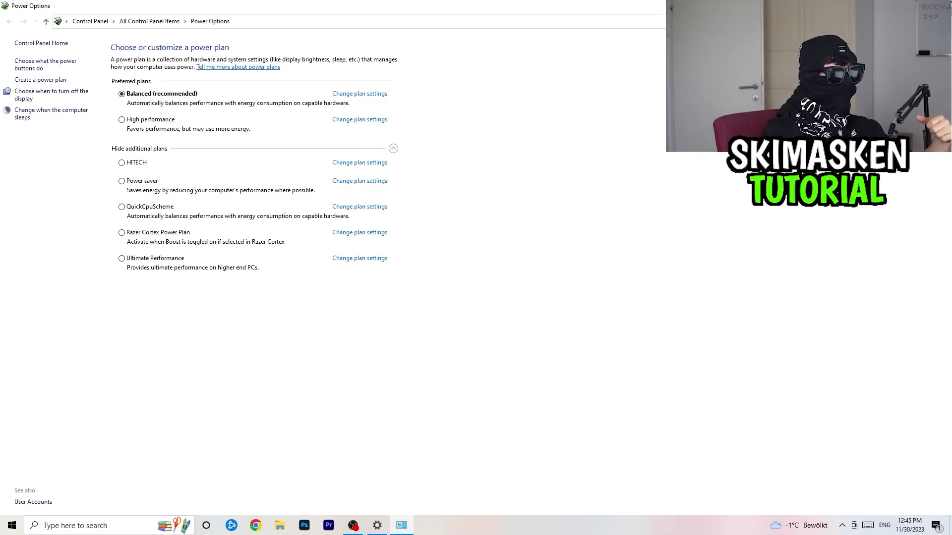
{"action": "key", "text": "alt+F4"}
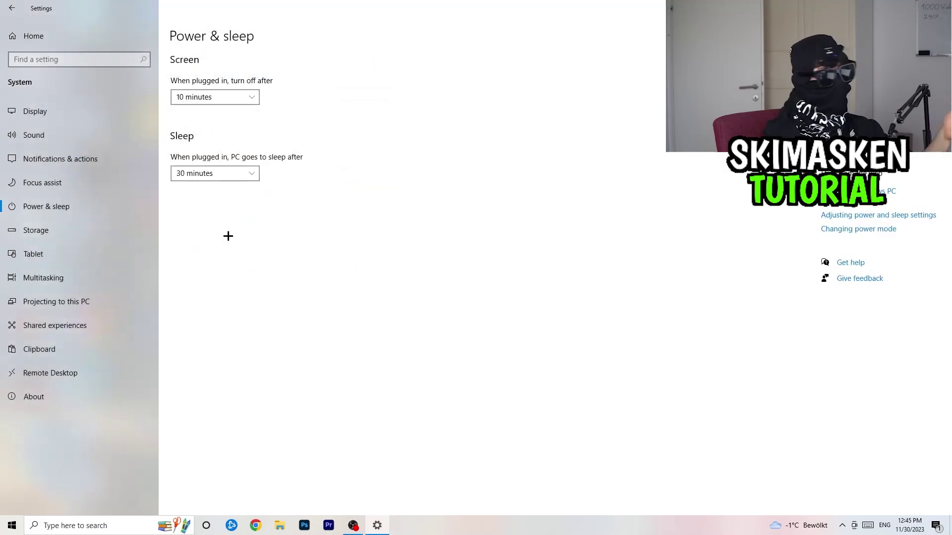
Review the Storage Sense run frequency and the recycle bin and Downloads cleanup options, and close Windows Settings.
{"action": "left_click", "coordinate": [110, 225]}
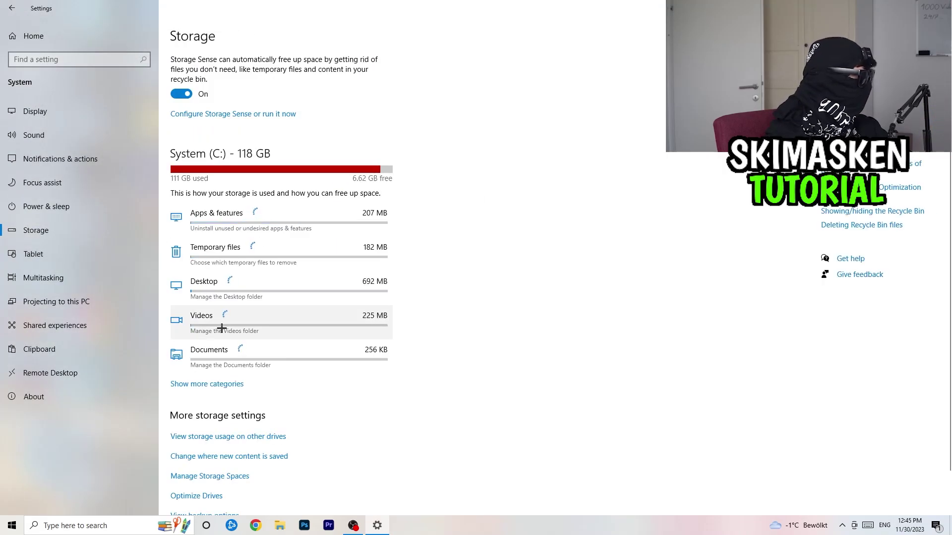
{"action": "left_click", "coordinate": [248, 115]}
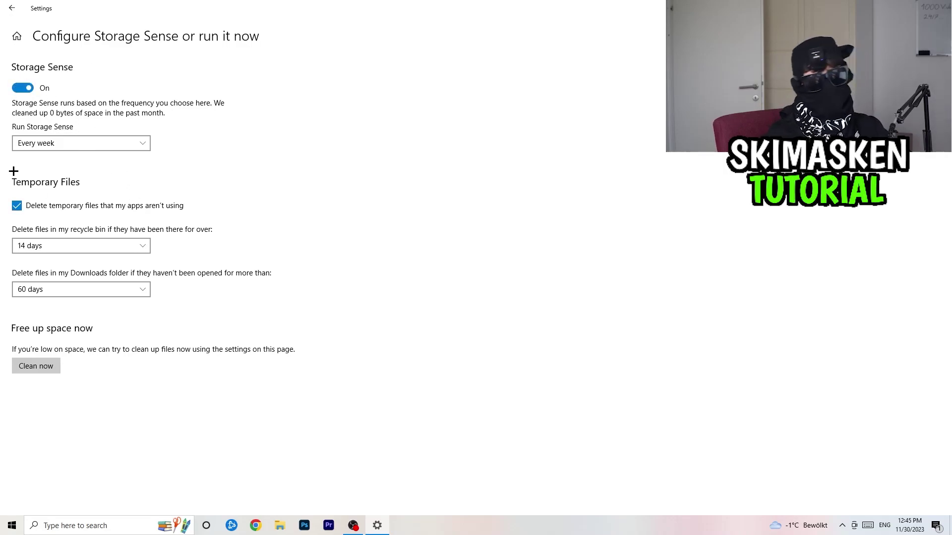
{"action": "left_click", "coordinate": [140, 143]}
{"action": "left_click", "coordinate": [140, 143]}
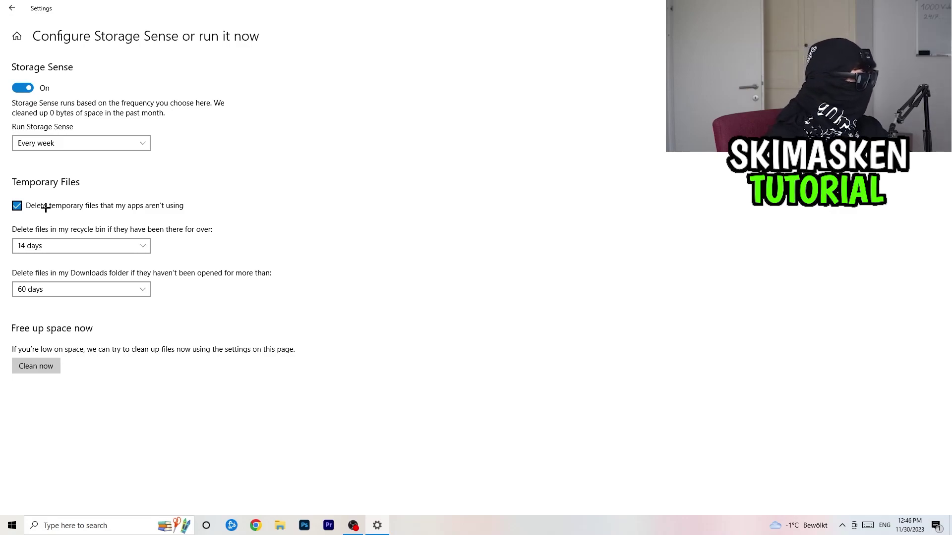
{"action": "left_click", "coordinate": [85, 245]}
{"action": "left_click", "coordinate": [81, 289]}
{"action": "left_click", "coordinate": [213, 257]}
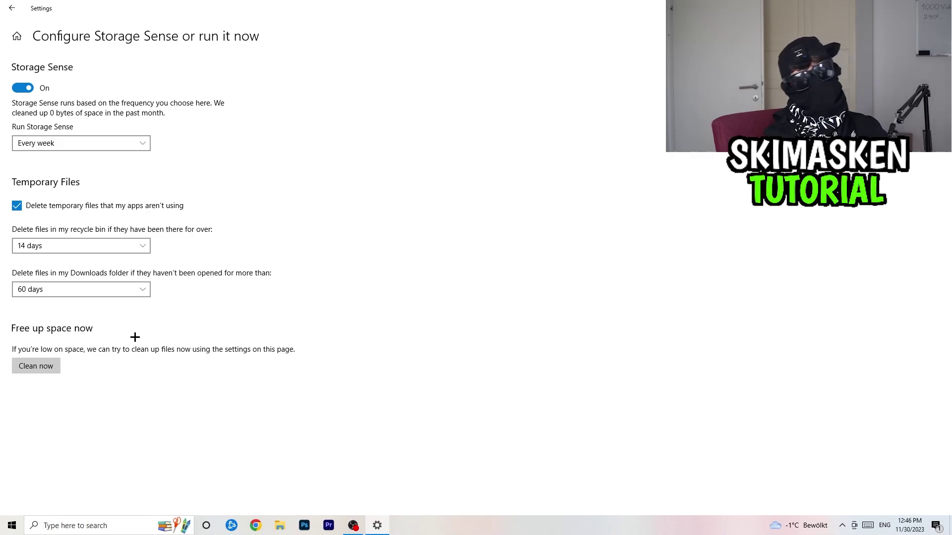
{"action": "left_click", "coordinate": [10, 5]}
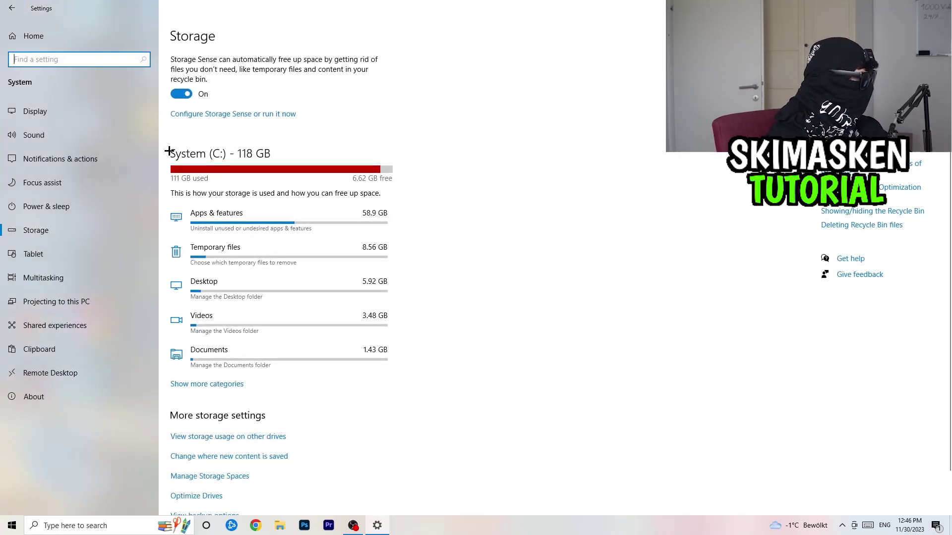
{"action": "left_click", "coordinate": [11, 8]}
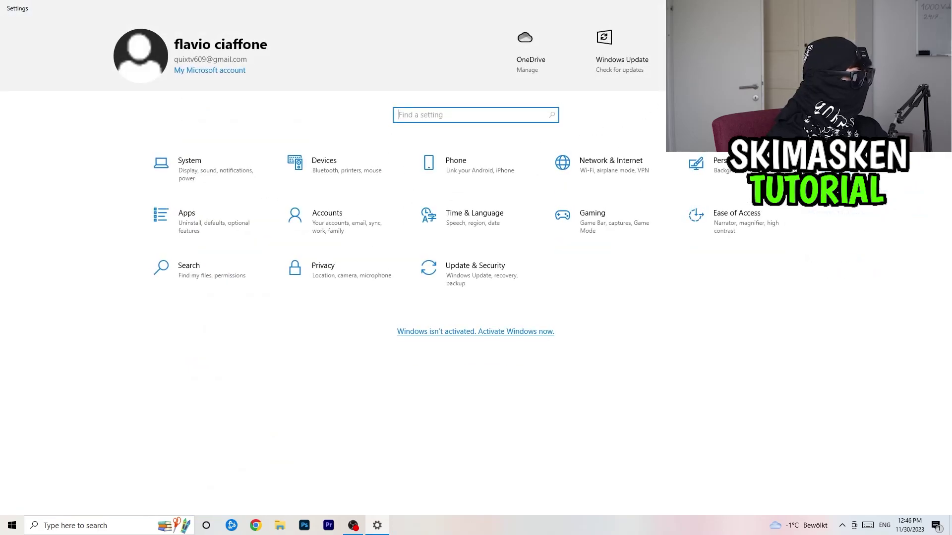
{"action": "key", "text": "alt+F4"}
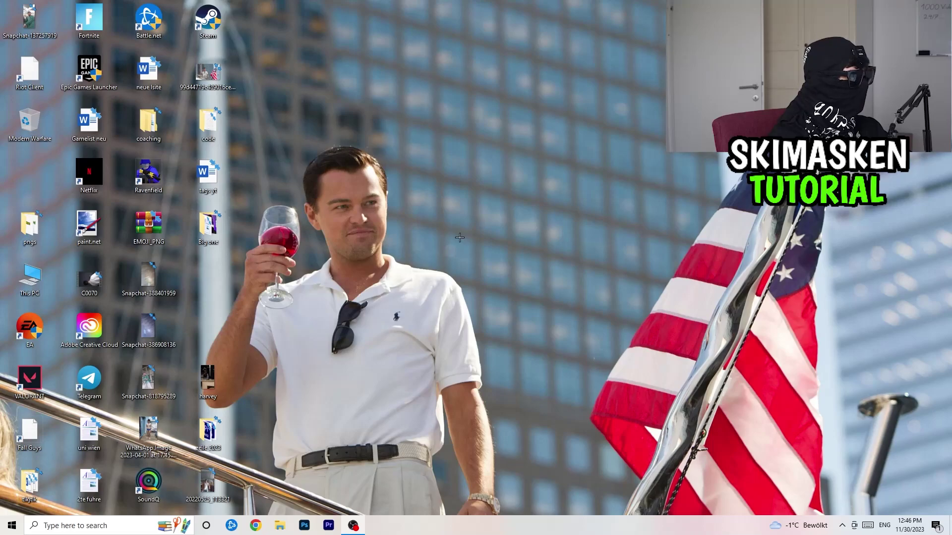
In NVIDIA Control Panel, select the 1080p, 1920 × 1080 (native) resolution and open the image settings with preview.
{"action": "right_click", "coordinate": [475, 226]}
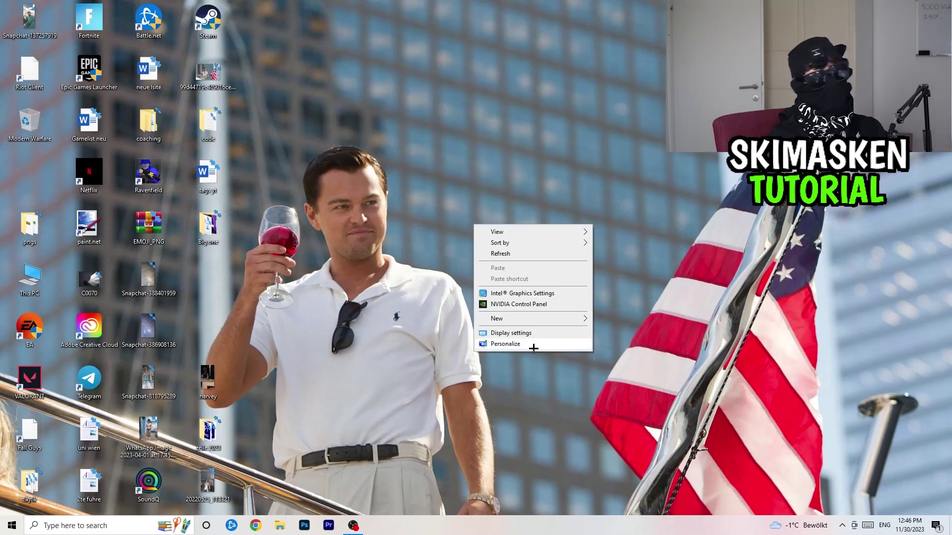
{"action": "left_click", "coordinate": [547, 304]}
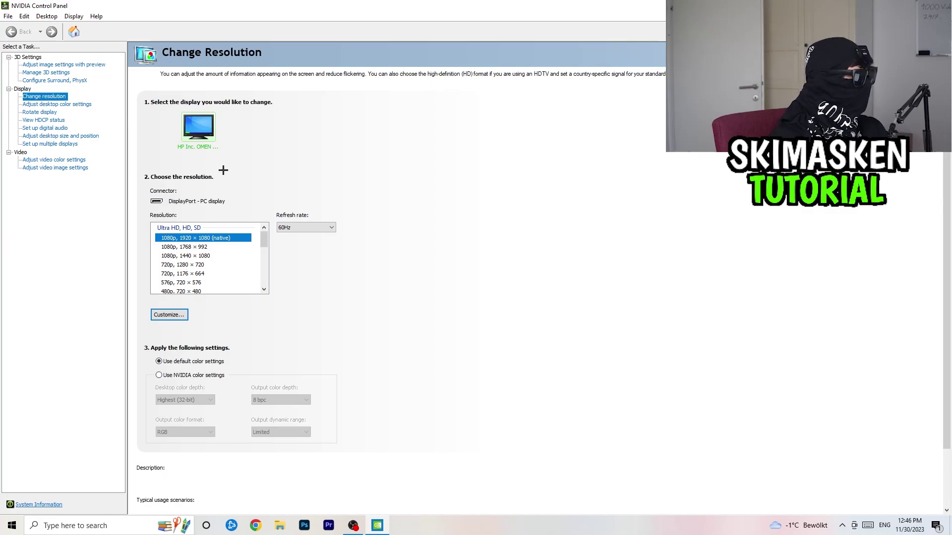
{"action": "left_click", "coordinate": [230, 238]}
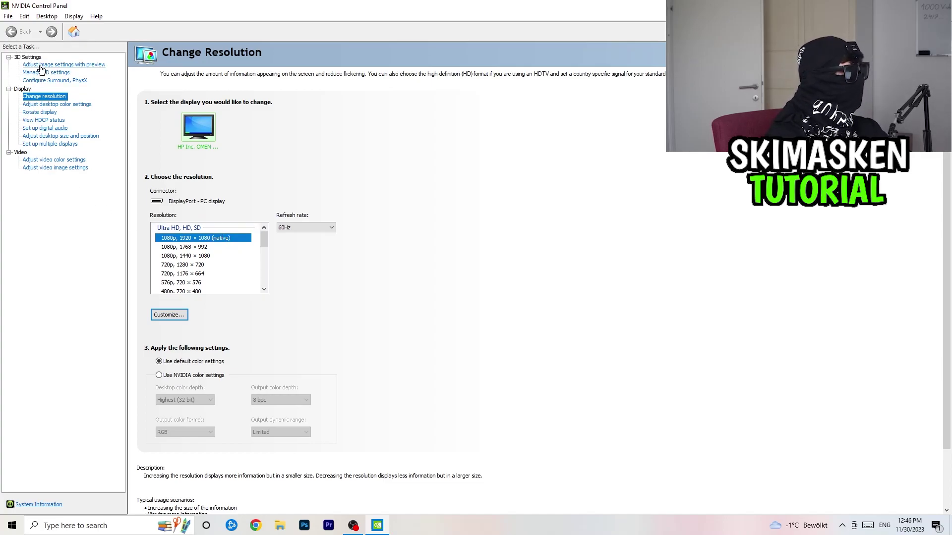
{"action": "left_click", "coordinate": [74, 65]}
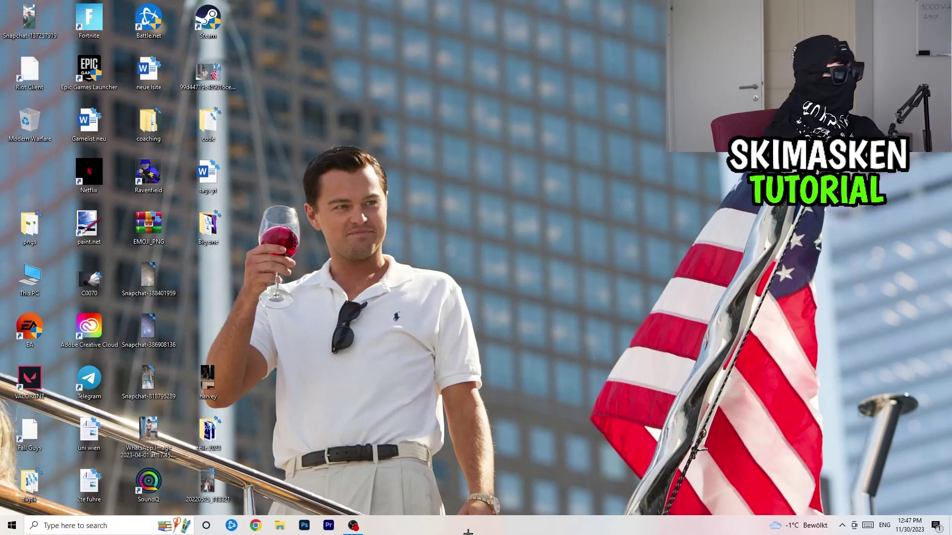
Open Task Manager and maximize its window.
{"action": "right_click", "coordinate": [468, 531]}
{"action": "left_click", "coordinate": [512, 484]}
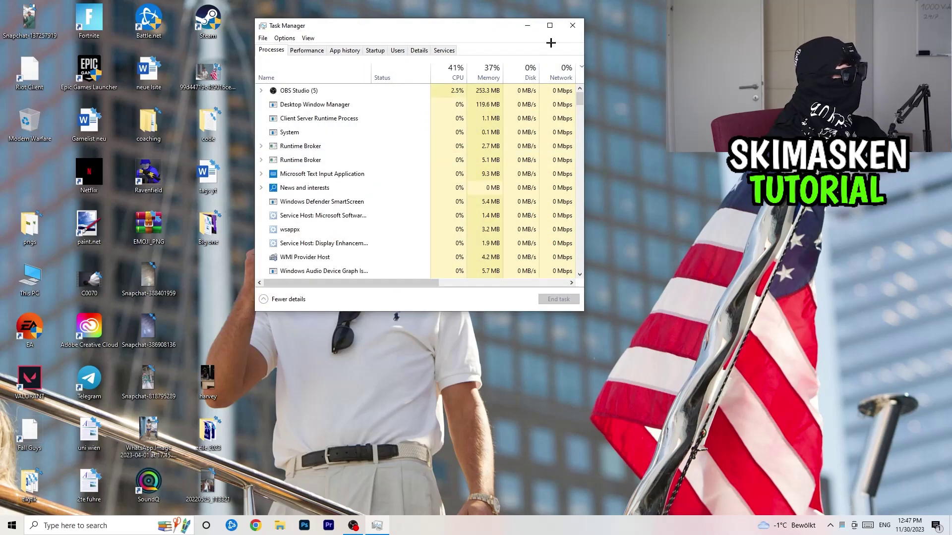
{"action": "left_click", "coordinate": [551, 26]}
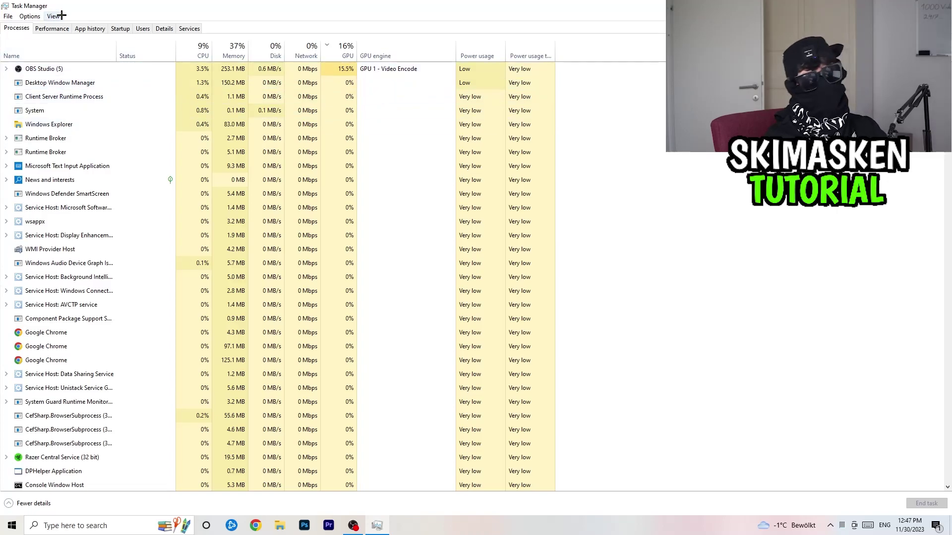
Sort the running processes by CPU and by GPU usage, and show the available actions for Razer Synapse.
{"action": "left_click", "coordinate": [184, 48]}
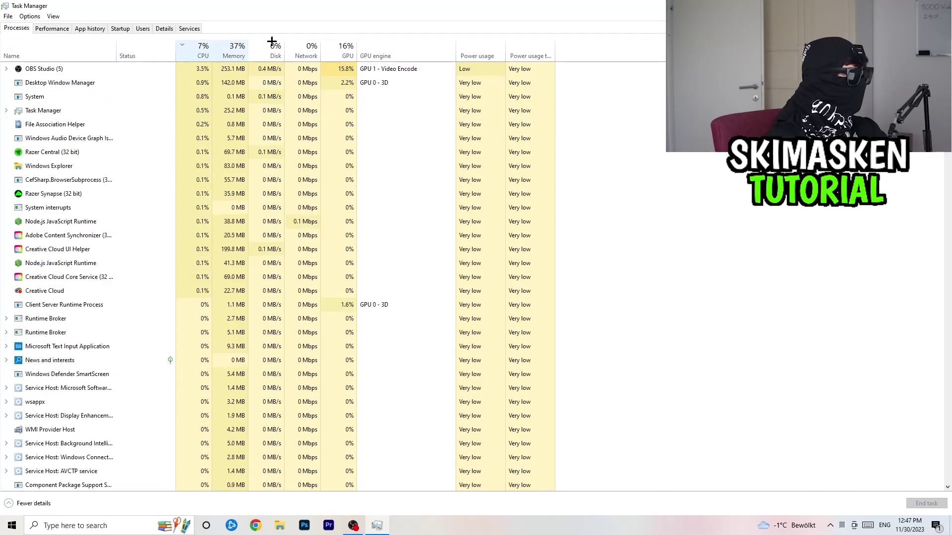
{"action": "left_click", "coordinate": [351, 48]}
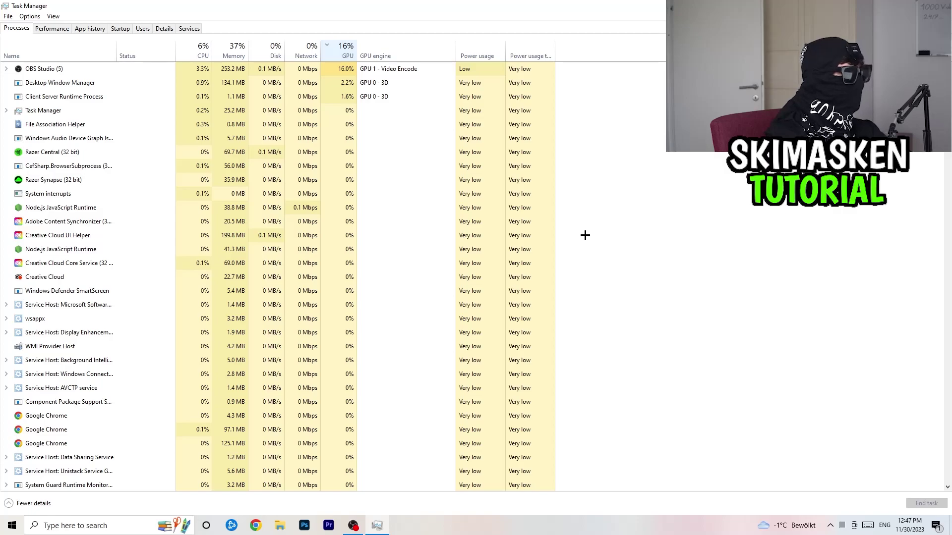
{"action": "right_click", "coordinate": [103, 177]}
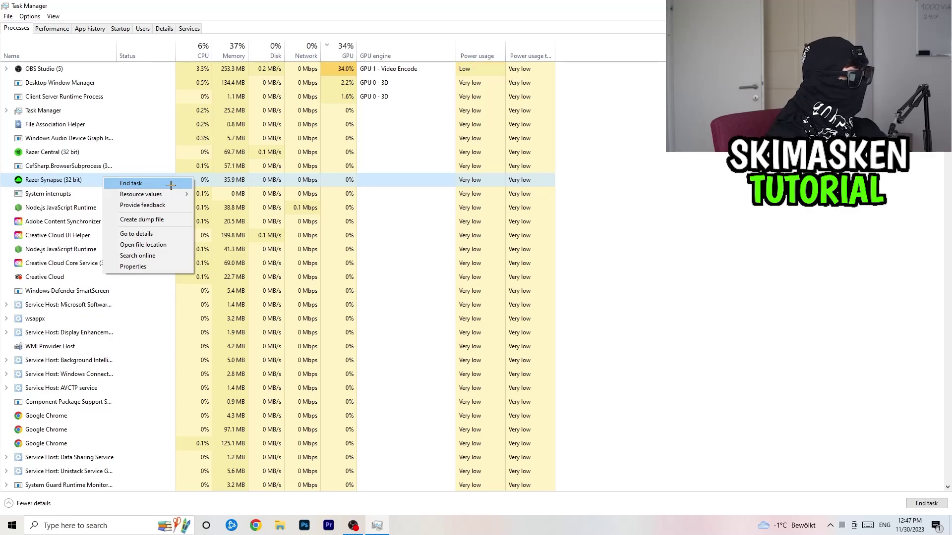
Inspect the priority choices for a chrome.exe process in the detailed process list without changing its priority.
{"action": "left_click", "coordinate": [163, 28]}
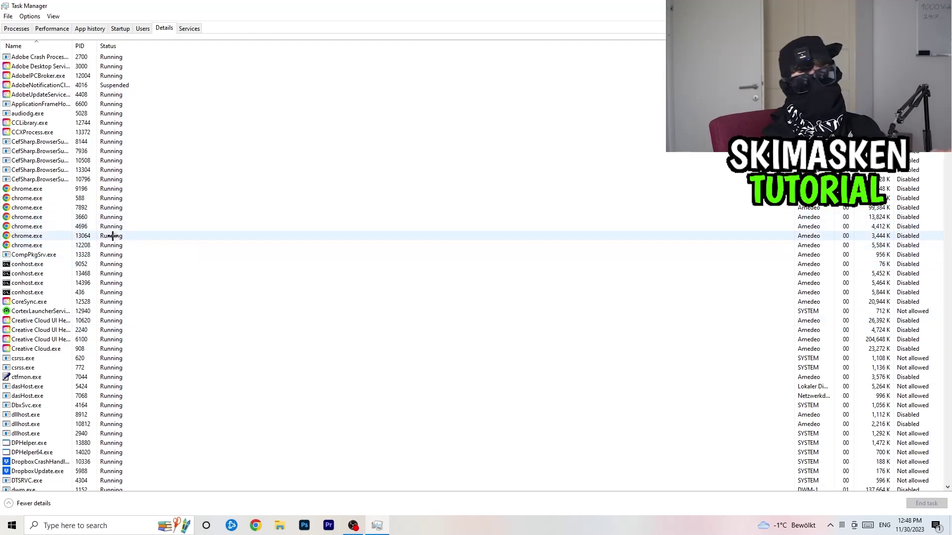
{"action": "right_click", "coordinate": [50, 225]}
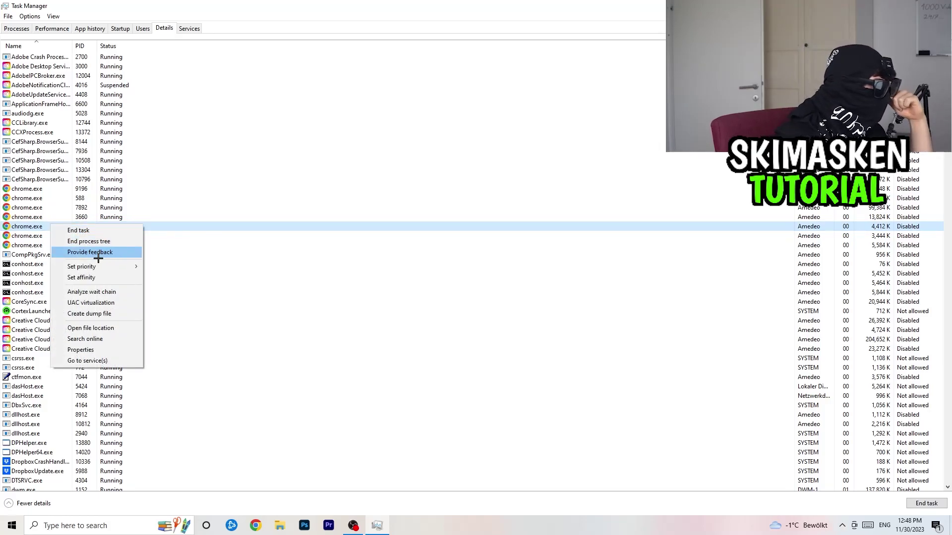
{"action": "mouse_move", "coordinate": [121, 266]}
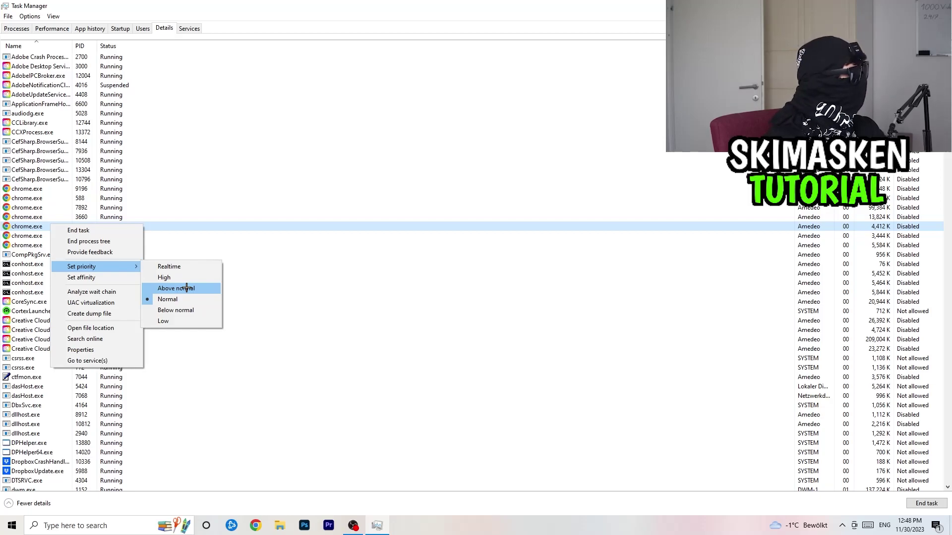
{"action": "left_click", "coordinate": [391, 102]}
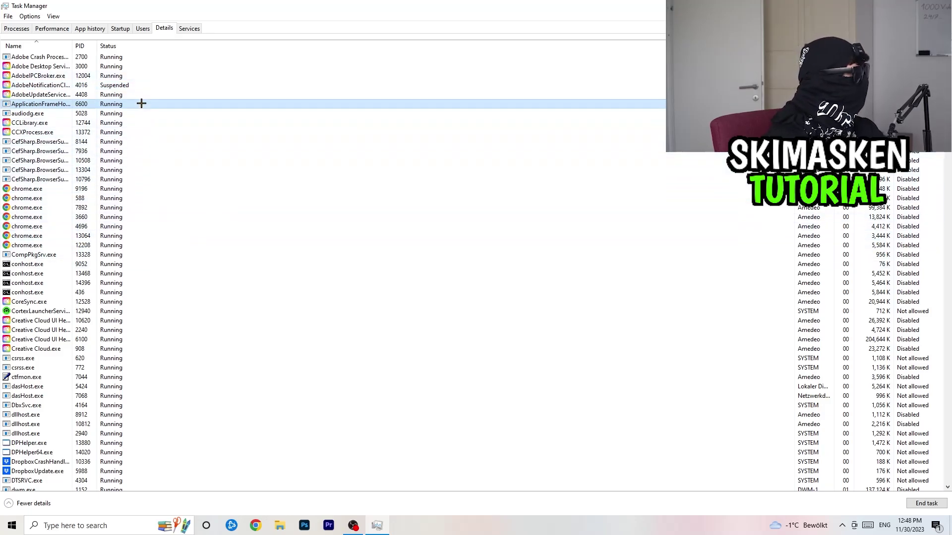
Review the apps configured to launch at startup in Task Manager and close its window.
{"action": "left_click", "coordinate": [120, 28]}
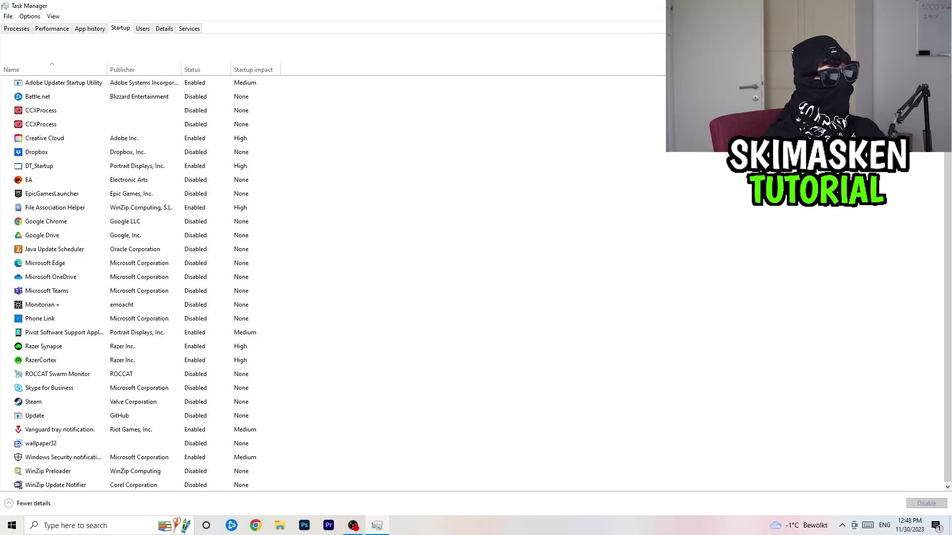
{"action": "key", "text": "alt+F4"}
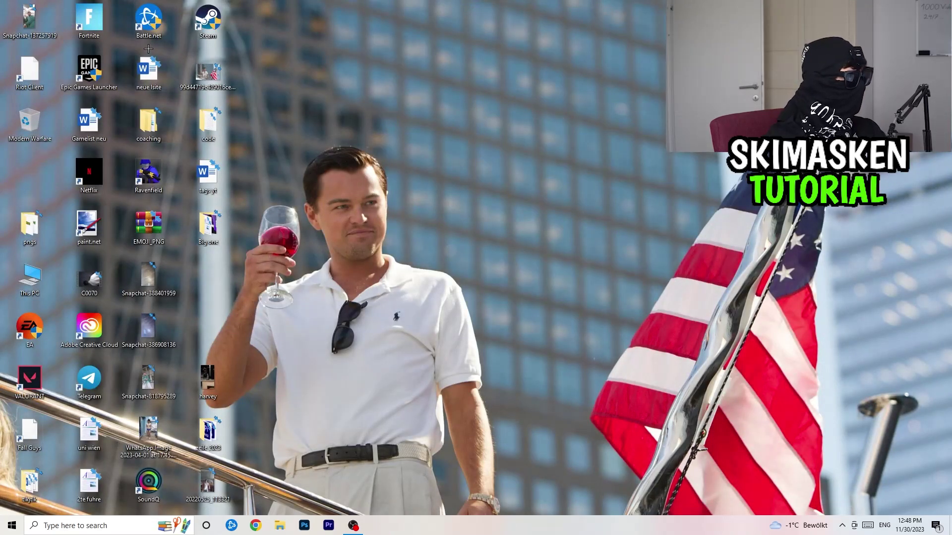
Move the Steam shortcut to an empty area of the desktop and inspect its available actions without choosing one.
{"action": "left_click_drag", "start_coordinate": [208, 19], "coordinate": [502, 176]}
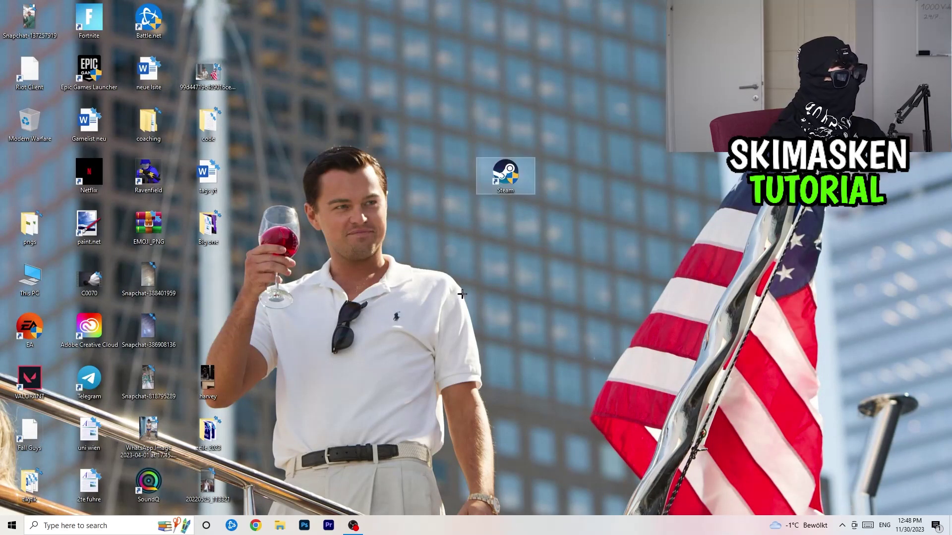
{"action": "right_click", "coordinate": [512, 178]}
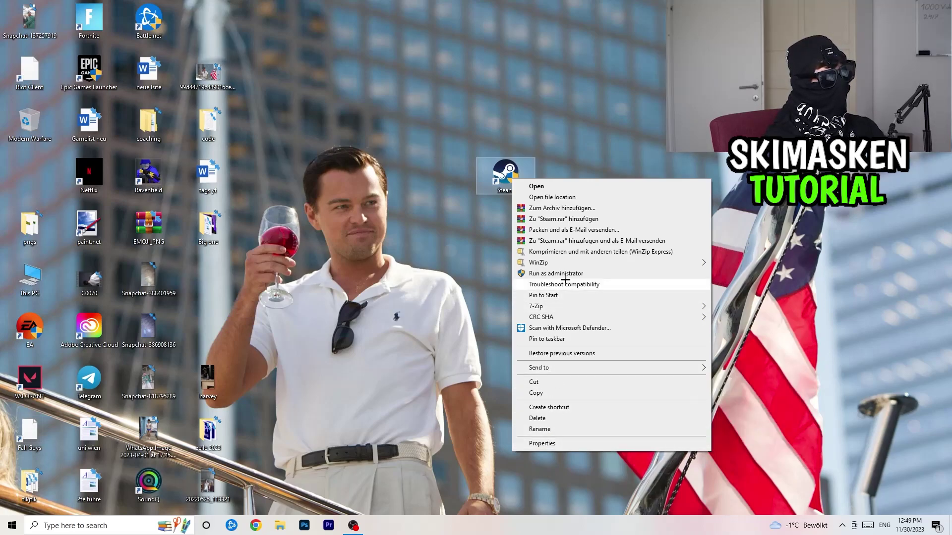
{"action": "left_click", "coordinate": [378, 204]}
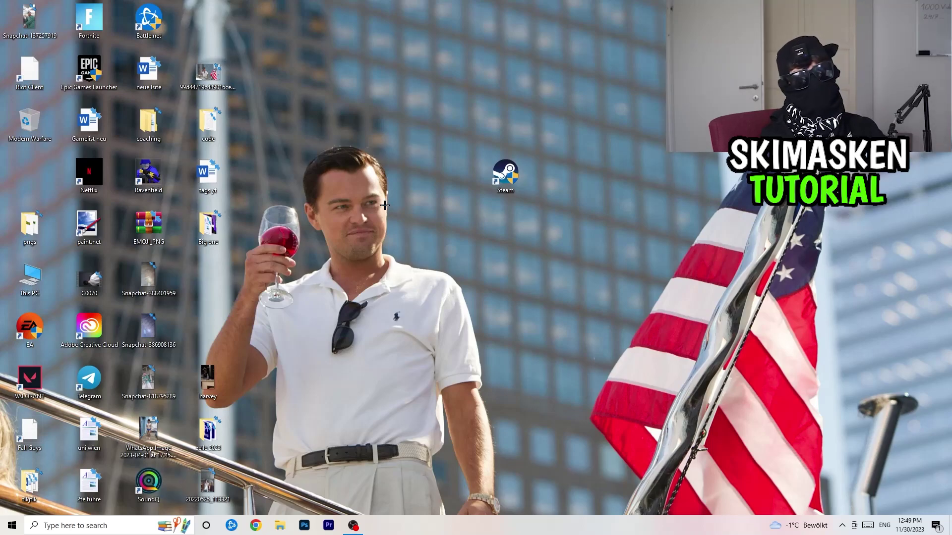
Open the Windows Update page in Windows Settings.
{"action": "left_click", "coordinate": [12, 525]}
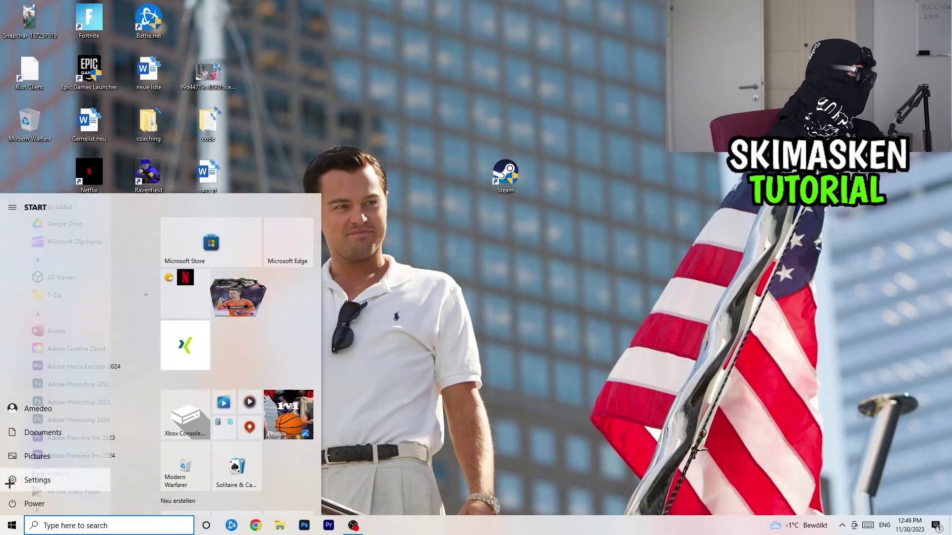
{"action": "left_click", "coordinate": [12, 479]}
{"action": "left_click", "coordinate": [434, 293]}
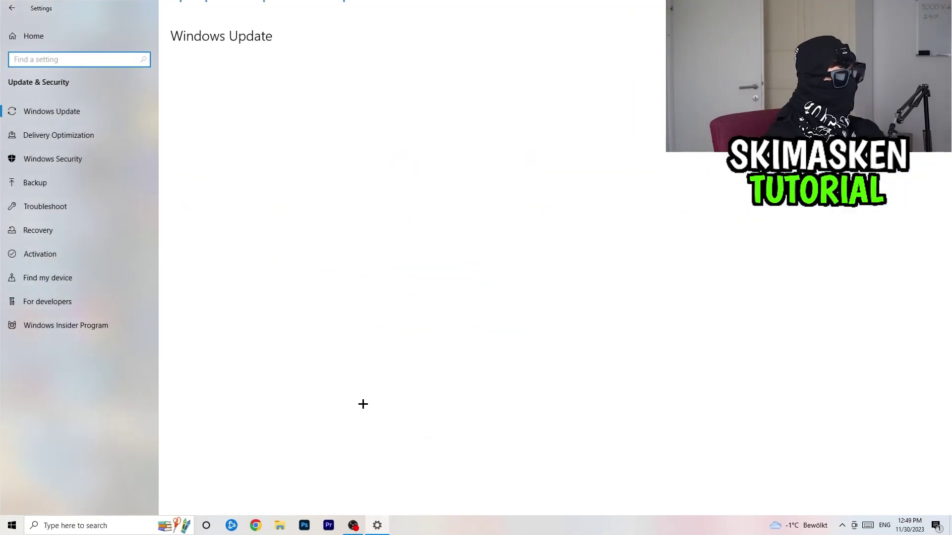